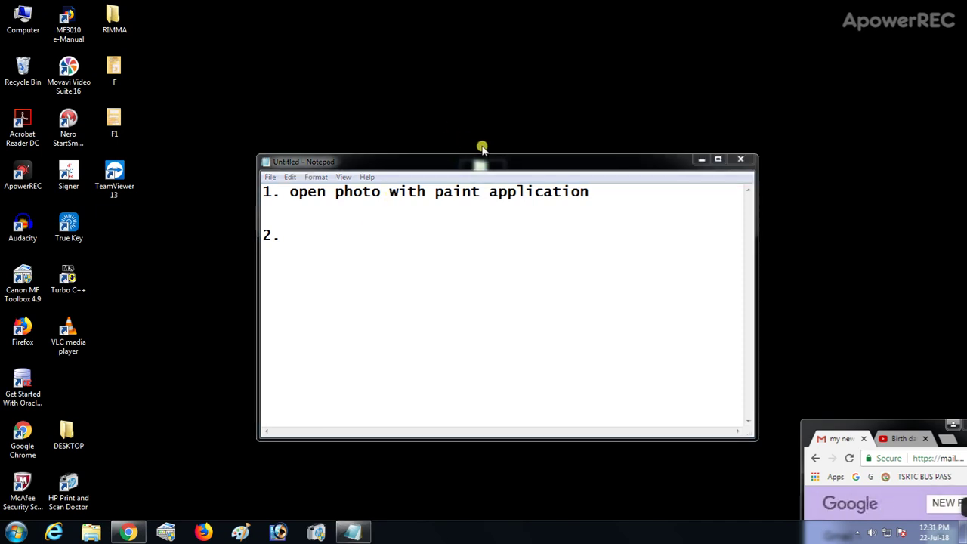
# Open the bsg photo (672 × 787 px) from the PHOTO folder in Paint via Open with
pyautogui.press('super+d')
pyautogui.rightClick(482, 171)
pyautogui.click(485, 178)
pyautogui.rightClick(164, 95)
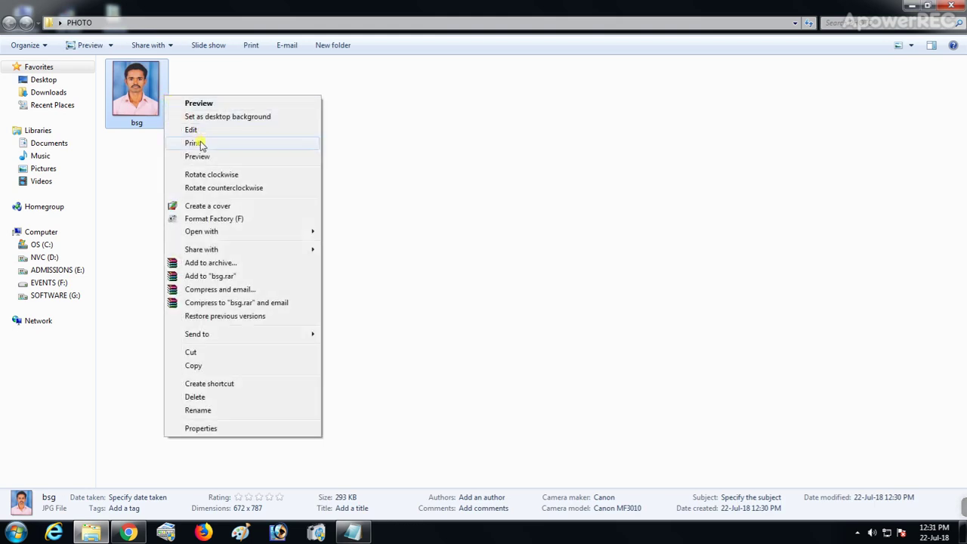
pyautogui.moveTo(202, 231)
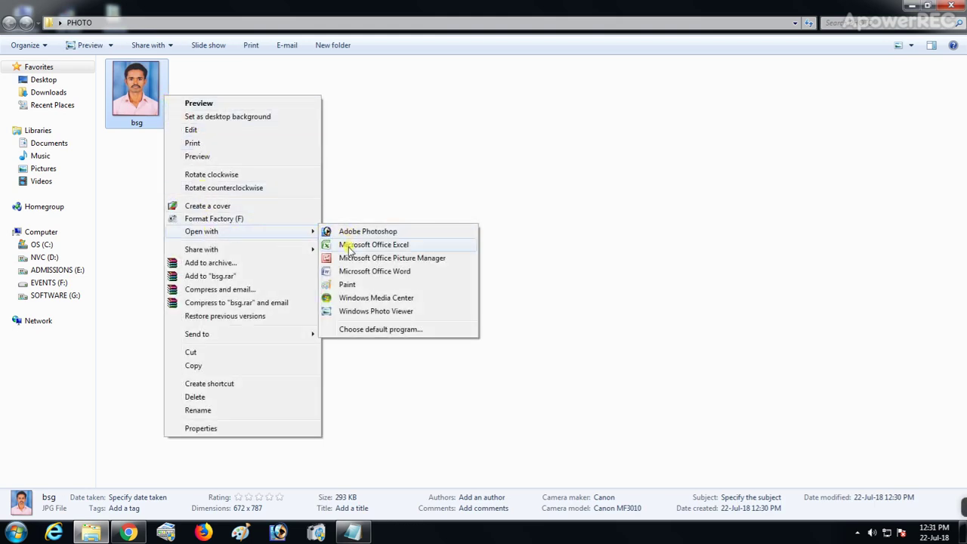
pyautogui.click(347, 285)
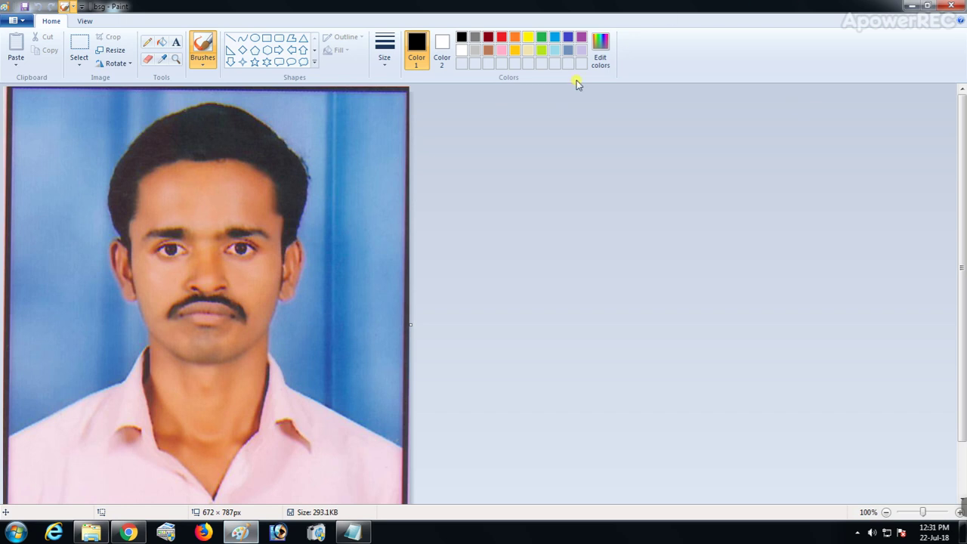
# Zoom out to 25% and stretch the canvas down to 672 × 1012 px below the portrait
pyautogui.click(886, 511)
pyautogui.click(886, 511)
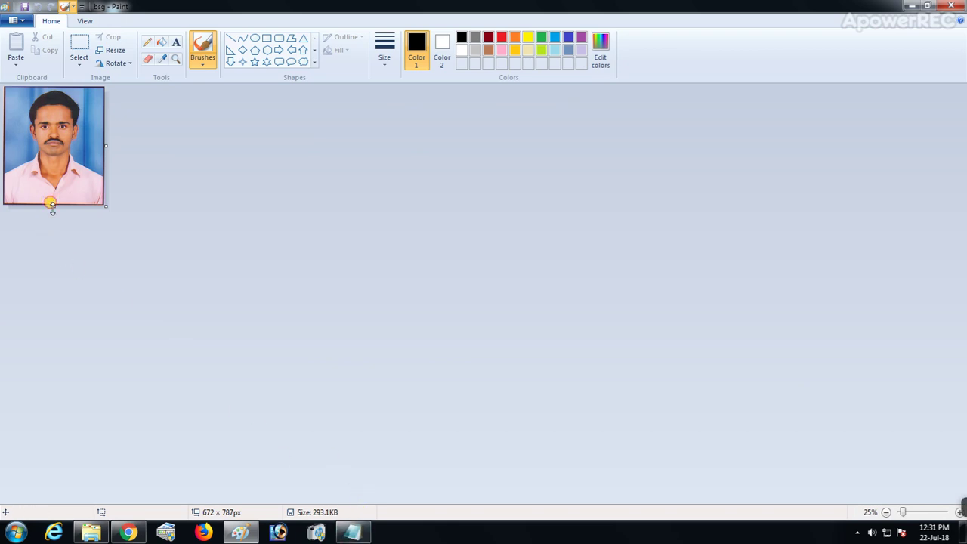
pyautogui.moveTo(54, 206); pyautogui.dragTo(52, 240)
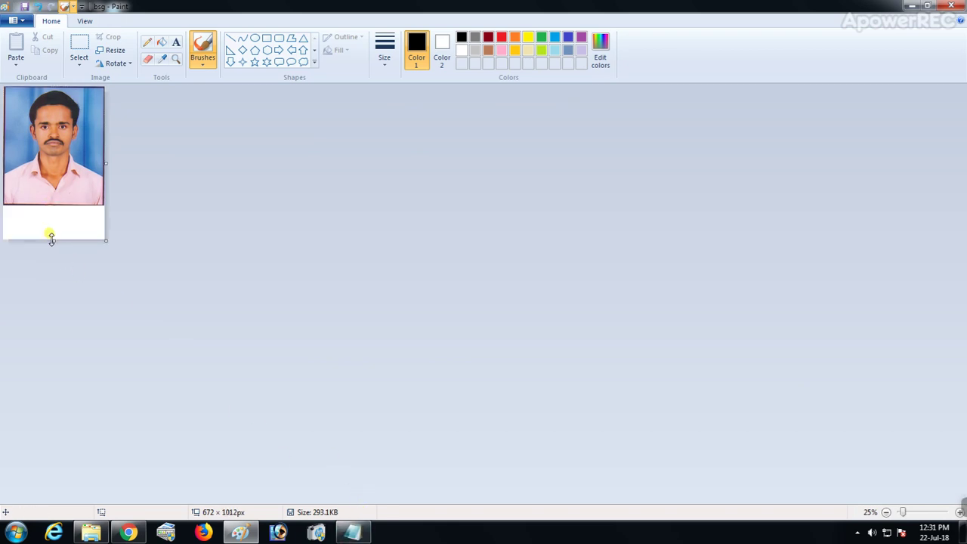
pyautogui.click(351, 531)
# Write step 2 'type date on the below' and begin a '3.' line in the Notepad notes
pyautogui.write('TYPE')
pyautogui.press('BackSpace')
pyautogui.press('BackSpace')
pyautogui.press('BackSpace')
pyautogui.press('BackSpace')
pyautogui.press('Down')
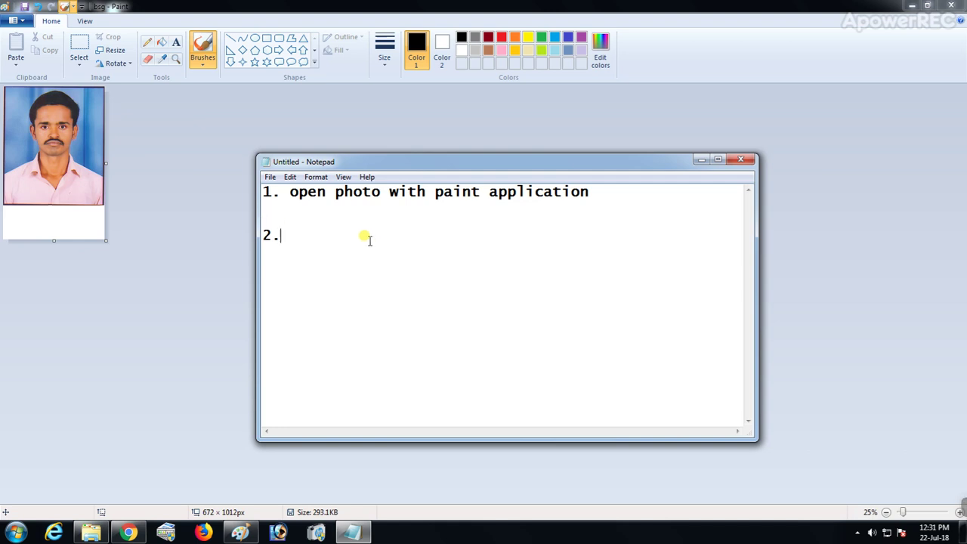
pyautogui.write('y')
pyautogui.press('BackSpace')
pyautogui.write('type ')
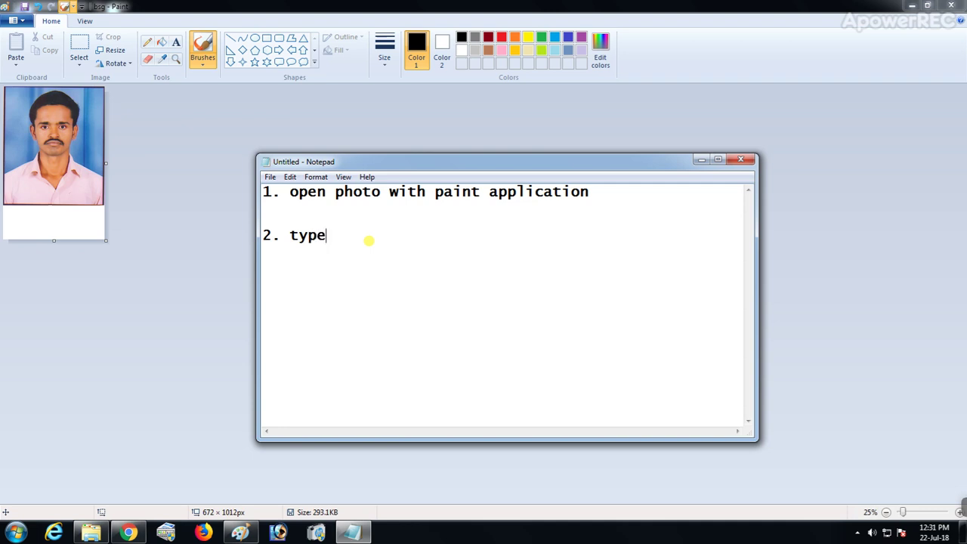
pyautogui.write('datw')
pyautogui.press('BackSpace')
pyautogui.write('e')
pyautogui.press('BackSpace')
pyautogui.write('e a')
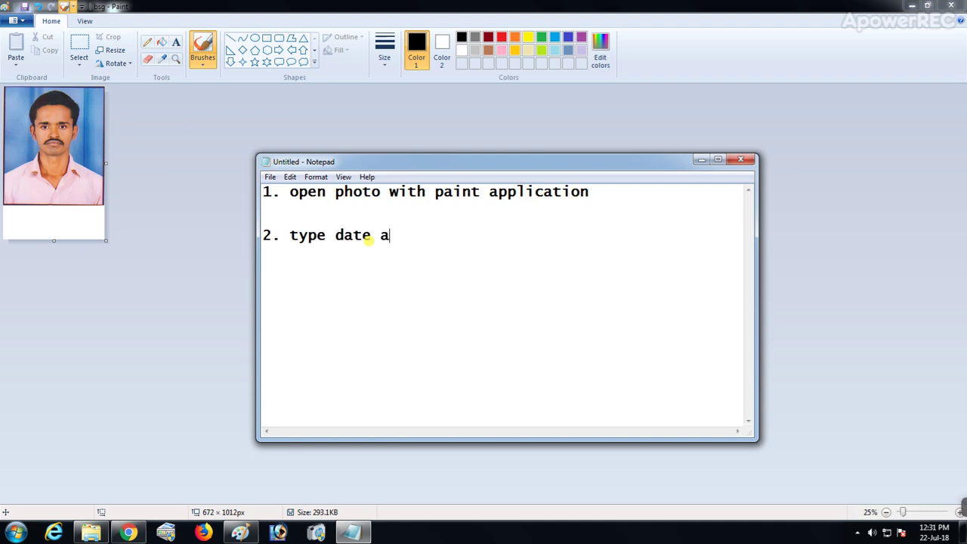
pyautogui.press('BackSpace')
pyautogui.write('on the below  ')
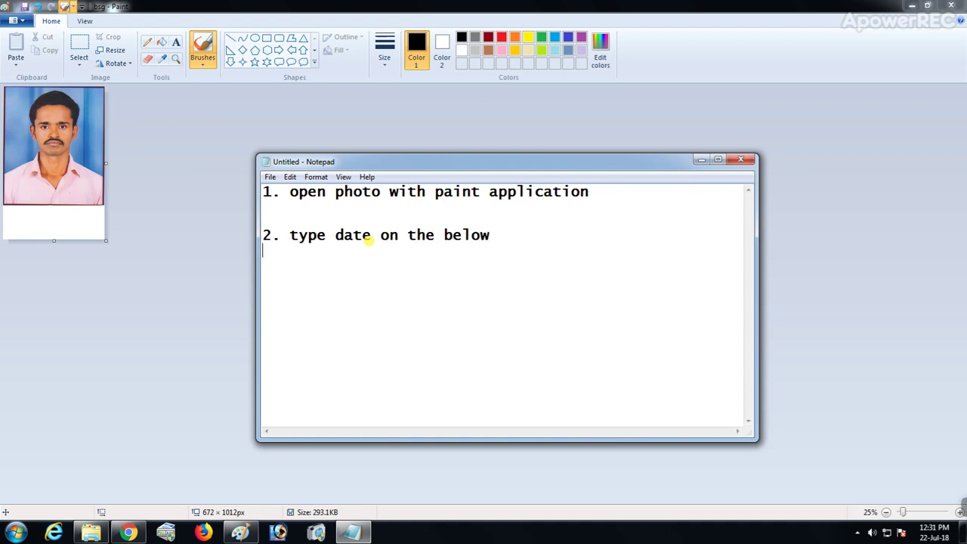
pyautogui.write('3.')
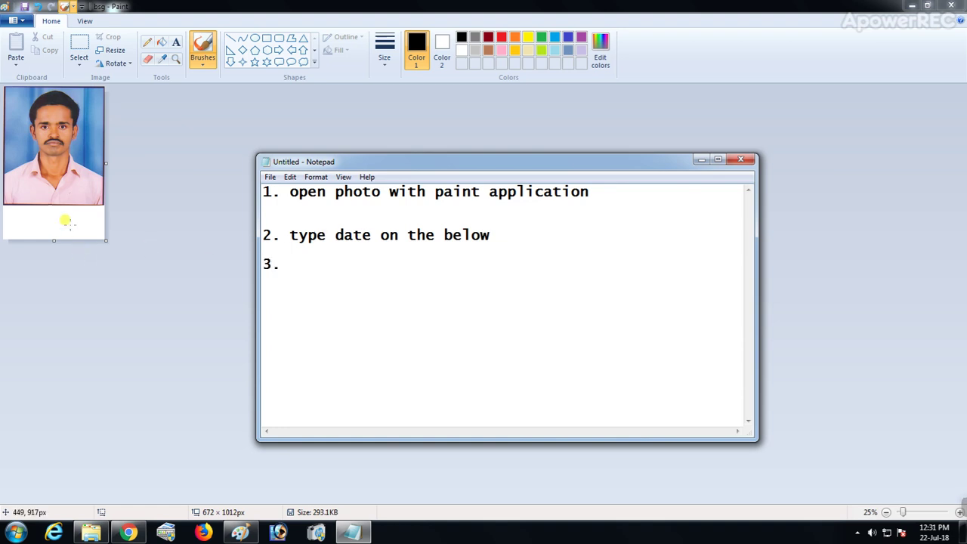
pyautogui.click(64, 219)
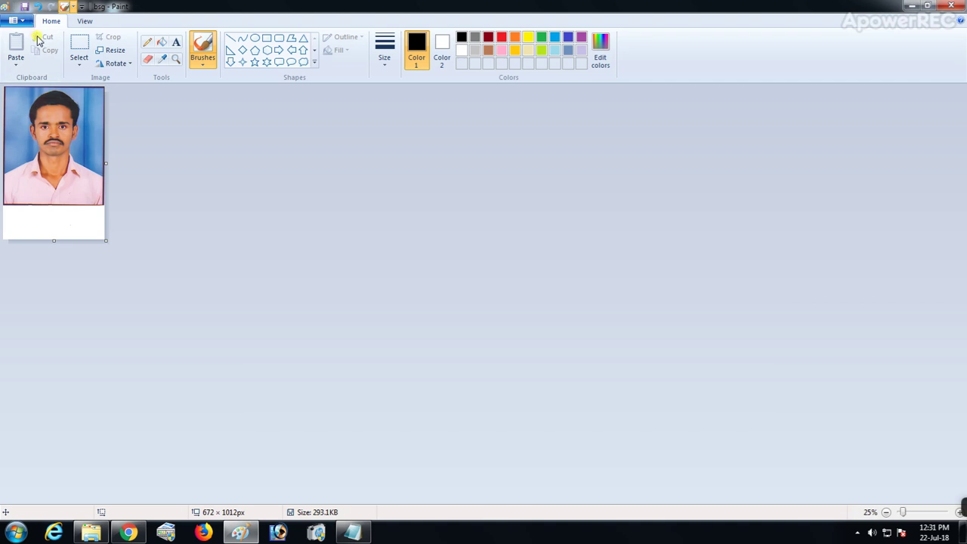
# Place a bold Arial text box in the white strip below the photo with font size 20
pyautogui.click(174, 42)
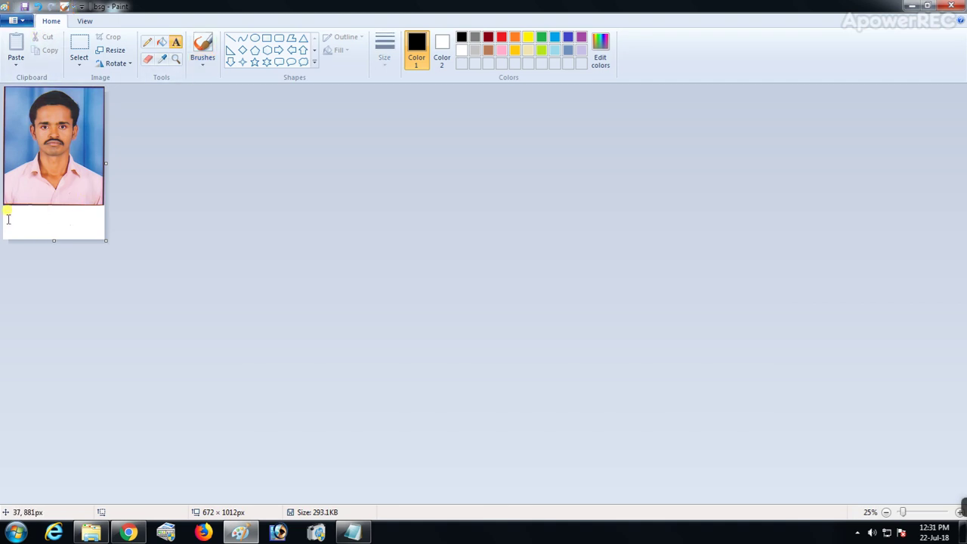
pyautogui.click(7, 219)
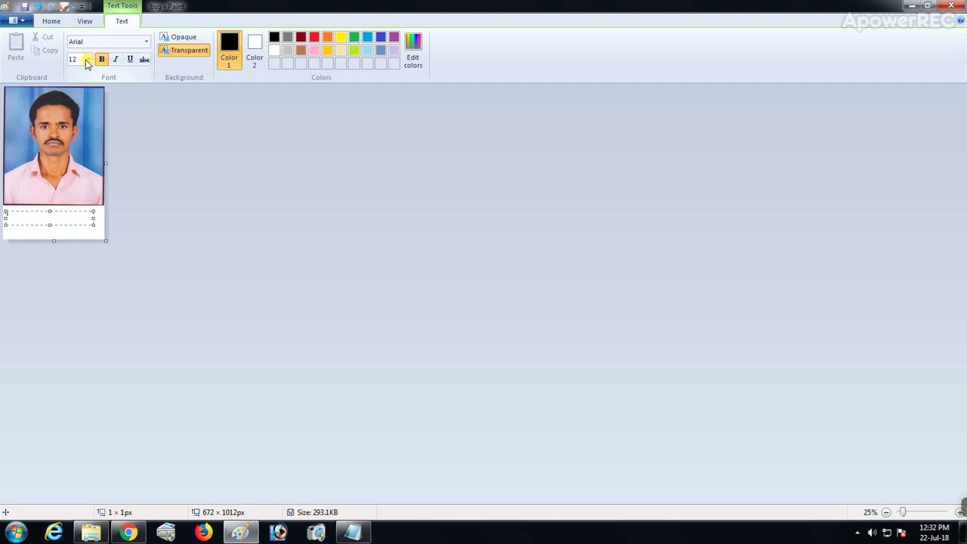
pyautogui.click(86, 60)
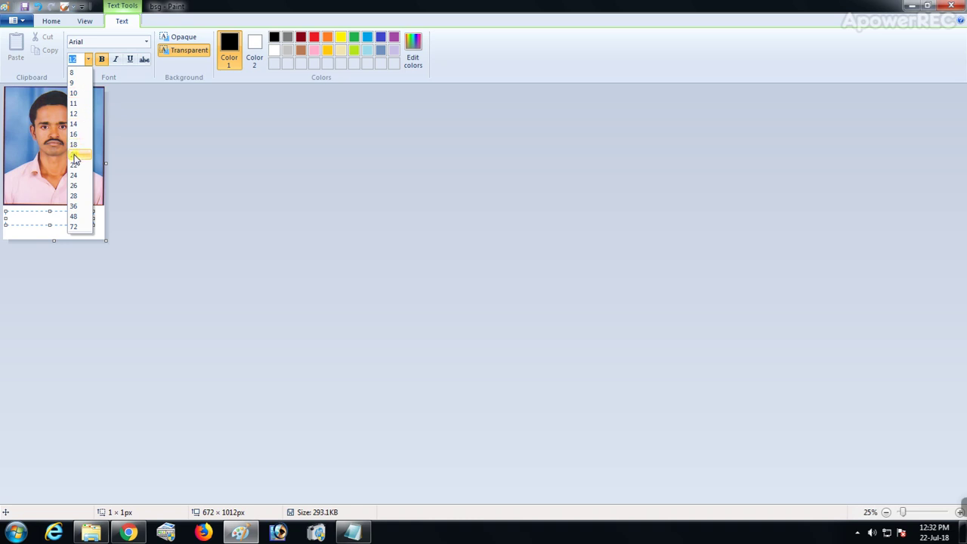
pyautogui.click(74, 155)
pyautogui.click(63, 213)
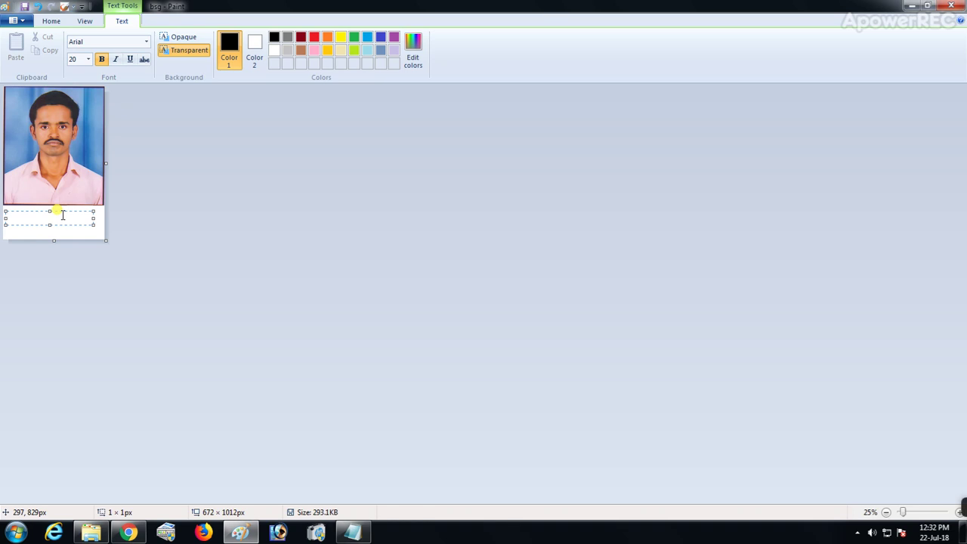
pyautogui.click(61, 216)
# Resize the DATE:22/07/2018 text to 48 pt and finish editing it
pyautogui.hotkey('shift', 'Left')
pyautogui.hotkey('ctrl', 'shift', '.')
pyautogui.hotkey('ctrl', 'shift', '.')
pyautogui.hotkey('ctrl', 'shift', '.')
pyautogui.hotkey('ctrl', 'shift', '.')
pyautogui.hotkey('ctrl', 'shift', '.')
pyautogui.hotkey('ctrl', 'shift', '.')
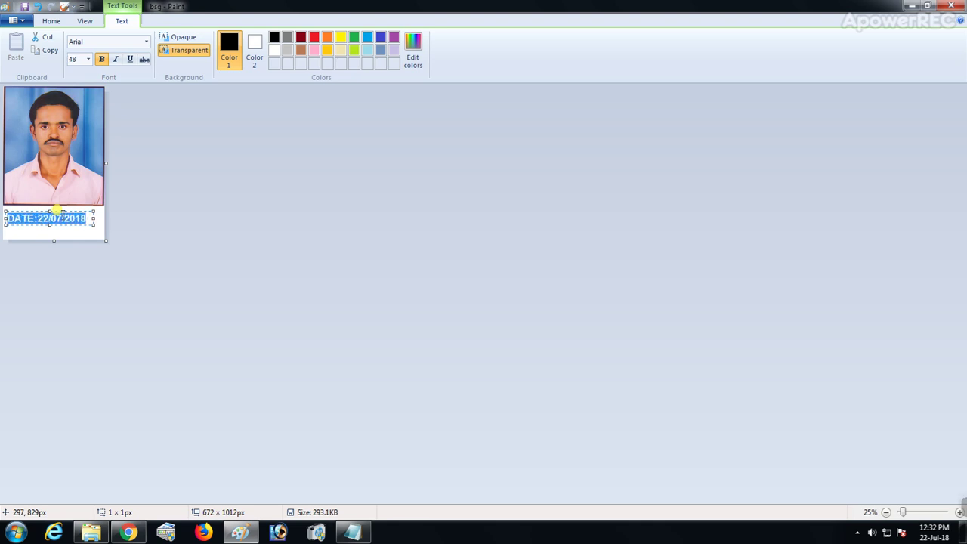
pyautogui.hotkey('ctrl', 'shift', '.')
pyautogui.hotkey('ctrl', 'shift', ',')
pyautogui.click(94, 231)
# Trim the canvas to 672 × 920 px, tightening the white strip under the date
pyautogui.moveTo(54, 241); pyautogui.dragTo(53, 228)
pyautogui.click(52, 219)
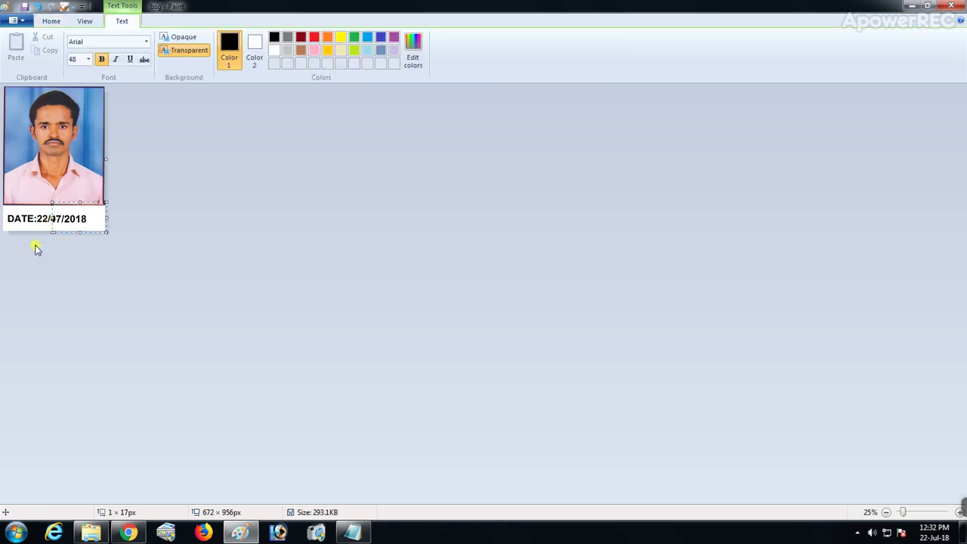
pyautogui.click(38, 204)
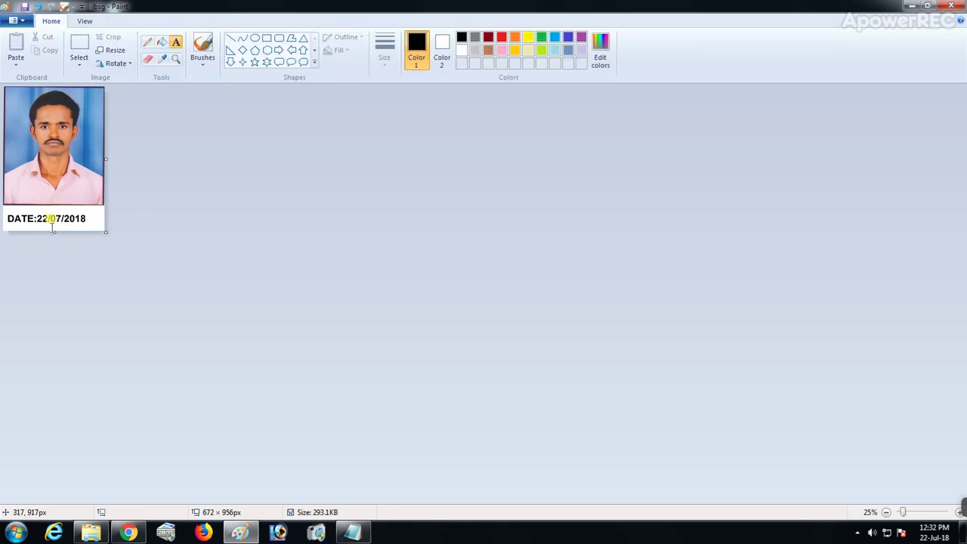
pyautogui.moveTo(53, 232); pyautogui.dragTo(53, 225)
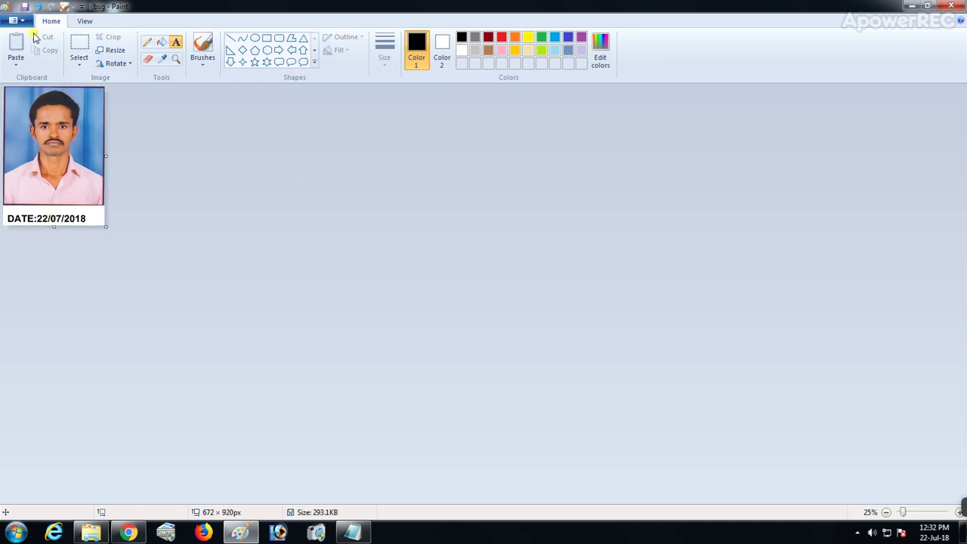
# Complete step 3 in the Notepad list as 'SAVE FILE'
pyautogui.click(351, 532)
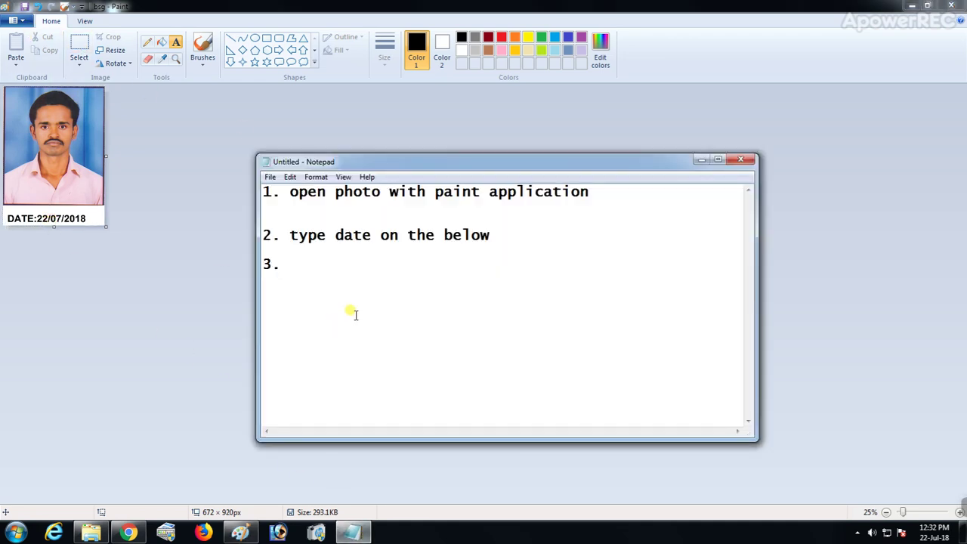
pyautogui.write('SAVE T')
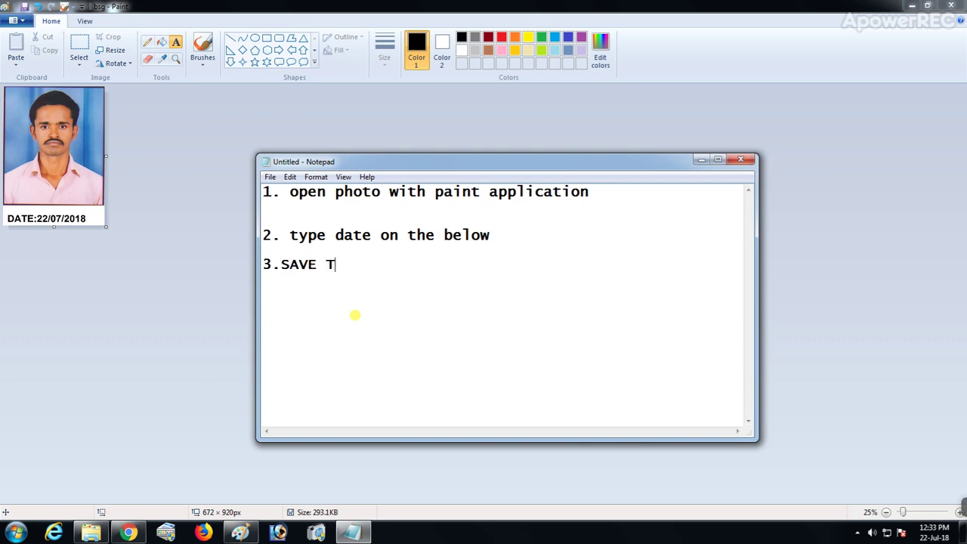
pyautogui.press('BackSpace')
pyautogui.write('FILE')
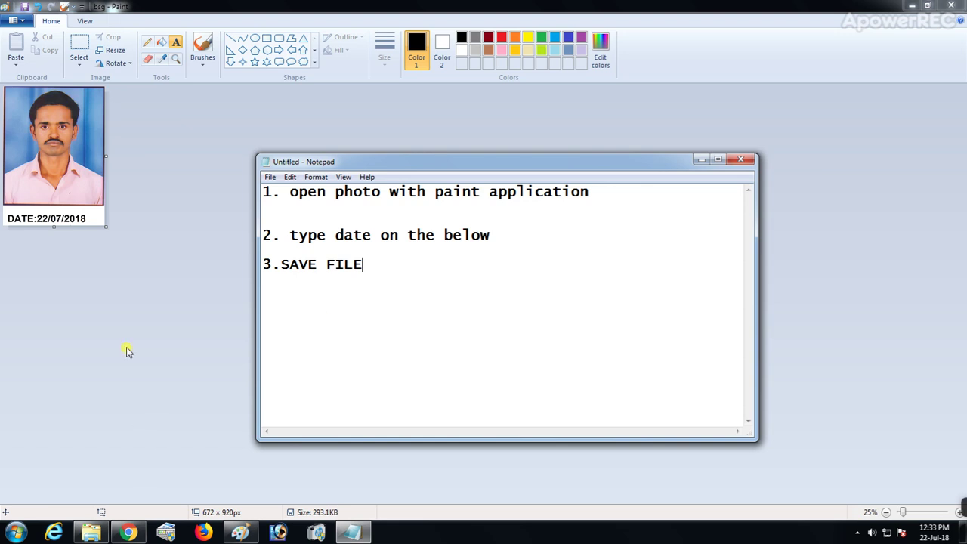
# Save the dated photo to bsg twice with File > Save, reaching 128.0KB
pyautogui.click(138, 219)
pyautogui.click(15, 24)
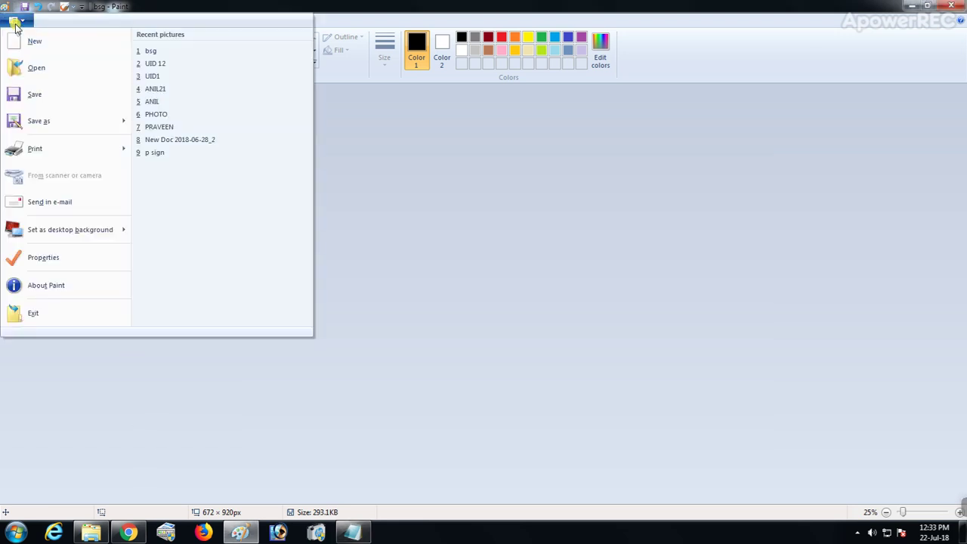
pyautogui.click(30, 95)
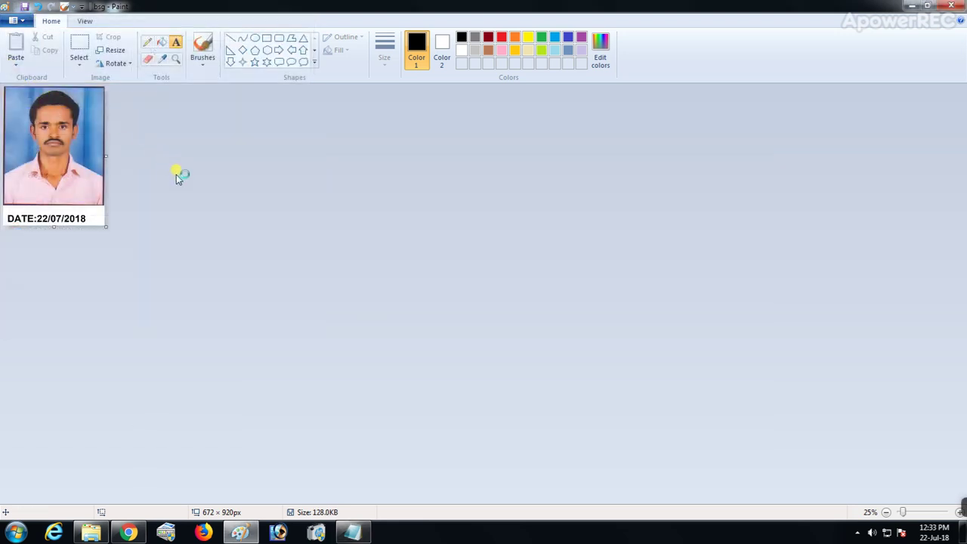
pyautogui.click(15, 24)
pyautogui.click(16, 97)
pyautogui.click(351, 533)
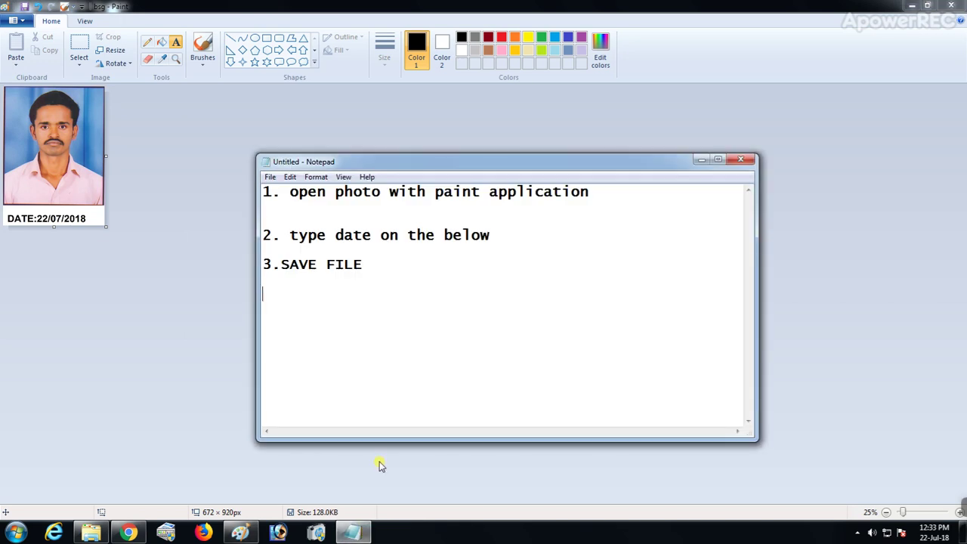
# Add step '4. CLOSE PAINT FILE AND CHECK IT' to the notes and close Paint
pyautogui.write('4. ')
pyautogui.write('CLOSE PAINT FILE AND CHECK IT')
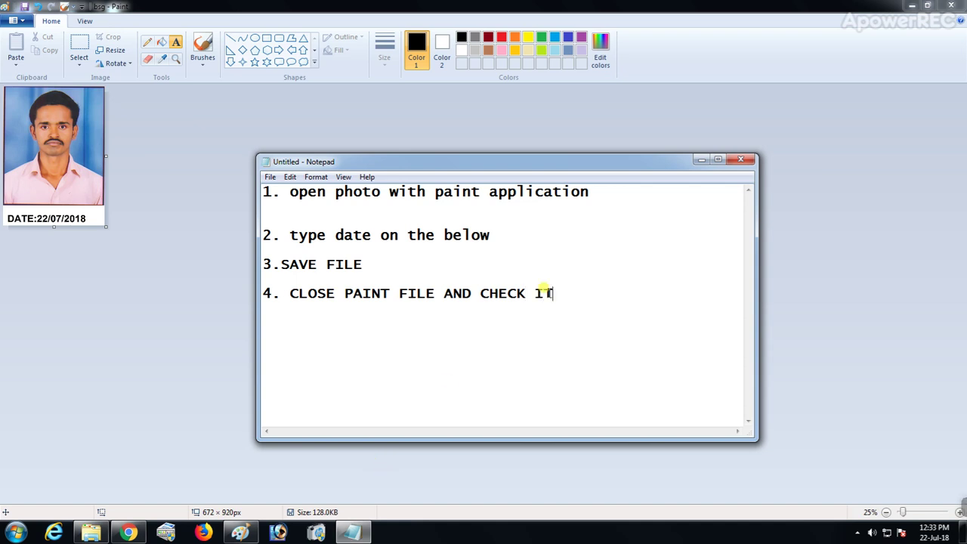
pyautogui.click(881, 58)
pyautogui.click(954, 8)
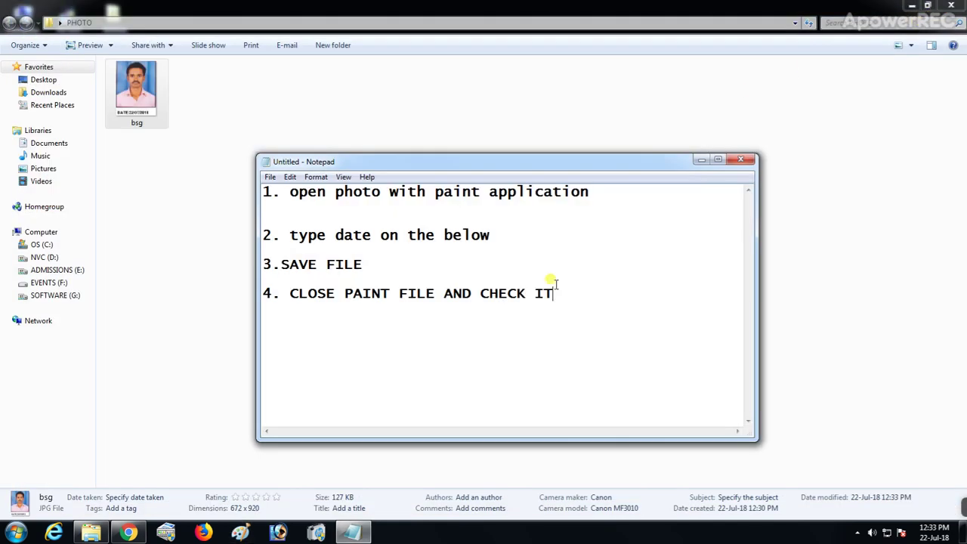
# View bsg in Windows Photo Viewer to confirm the DATE:22/07/2018 label, then close the viewer
pyautogui.click(224, 147)
pyautogui.click(130, 90)
pyautogui.click(136, 96)
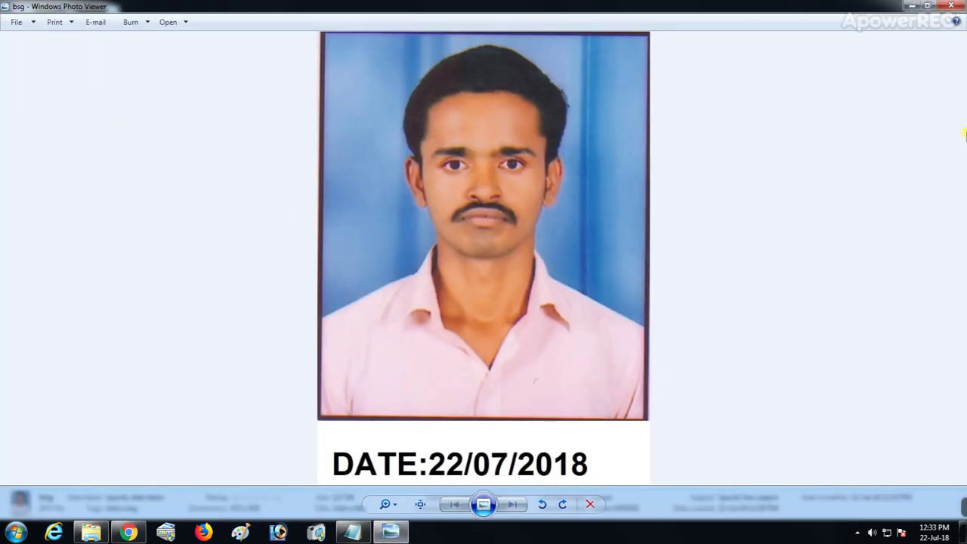
pyautogui.click(953, 7)
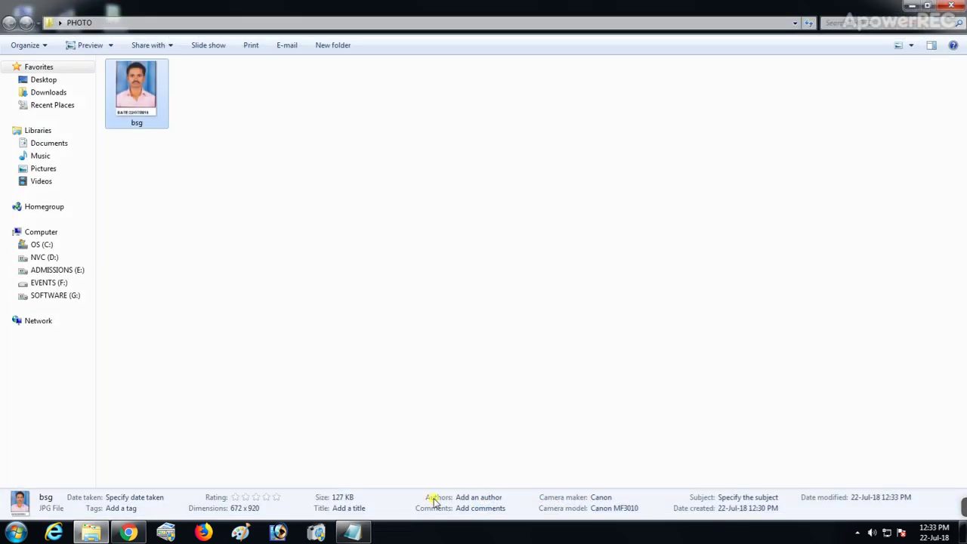
pyautogui.click(354, 534)
# Add '5.OK' and a 'THANKS FOR WATCHING,' line, then begin a 'MEET' sign-off
pyautogui.press('Return')
pyautogui.press('Return')
pyautogui.write('5.OK')
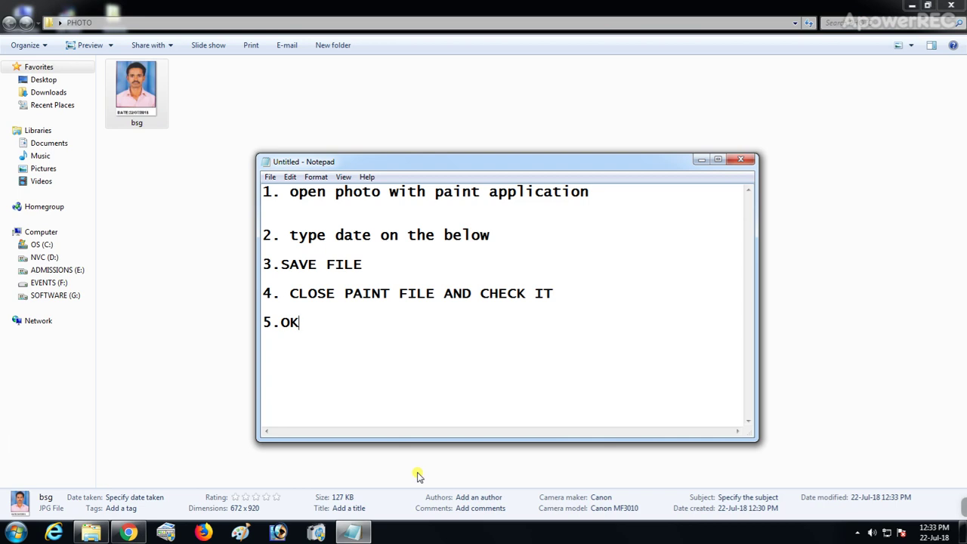
pyautogui.write('THANK S')
pyautogui.press('BackSpace')
pyautogui.press('BackSpace')
pyautogui.write('S FOE ')
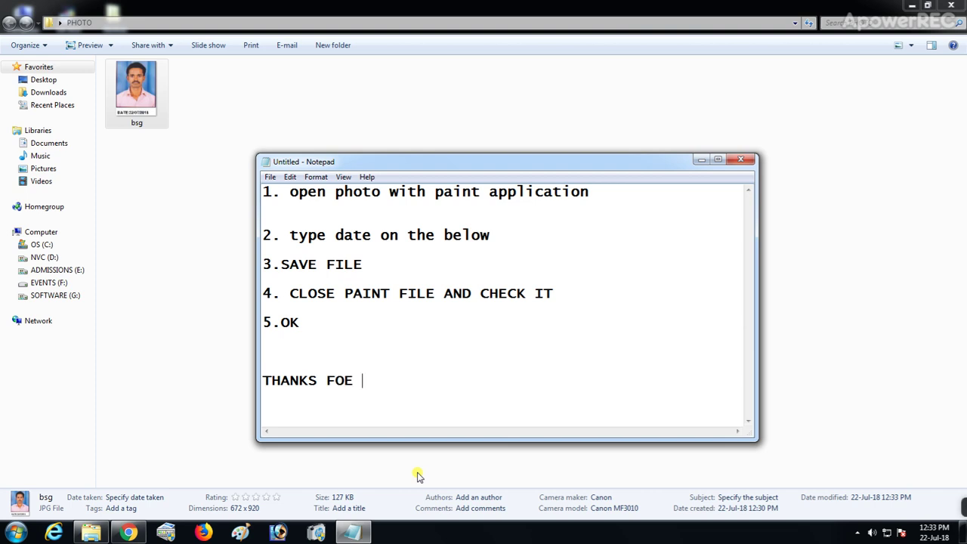
pyautogui.press('BackSpace')
pyautogui.press('BackSpace')
pyautogui.write('R WATCHING')
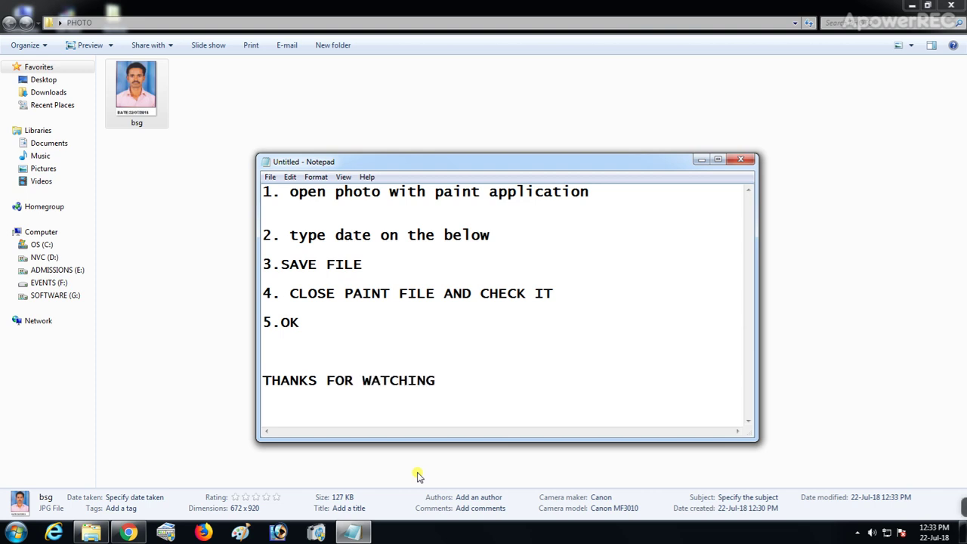
pyautogui.write(',')
pyautogui.press('Return')
pyautogui.write('MEE')
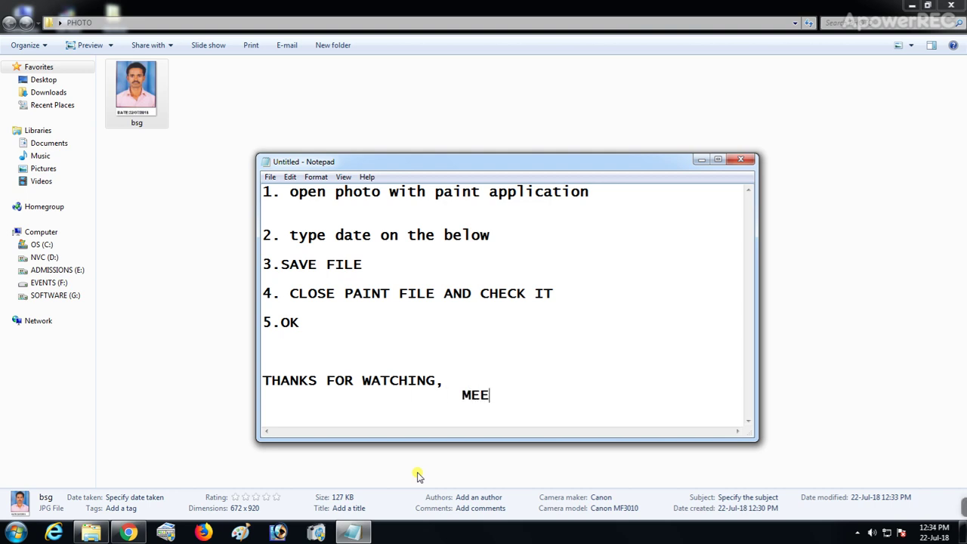